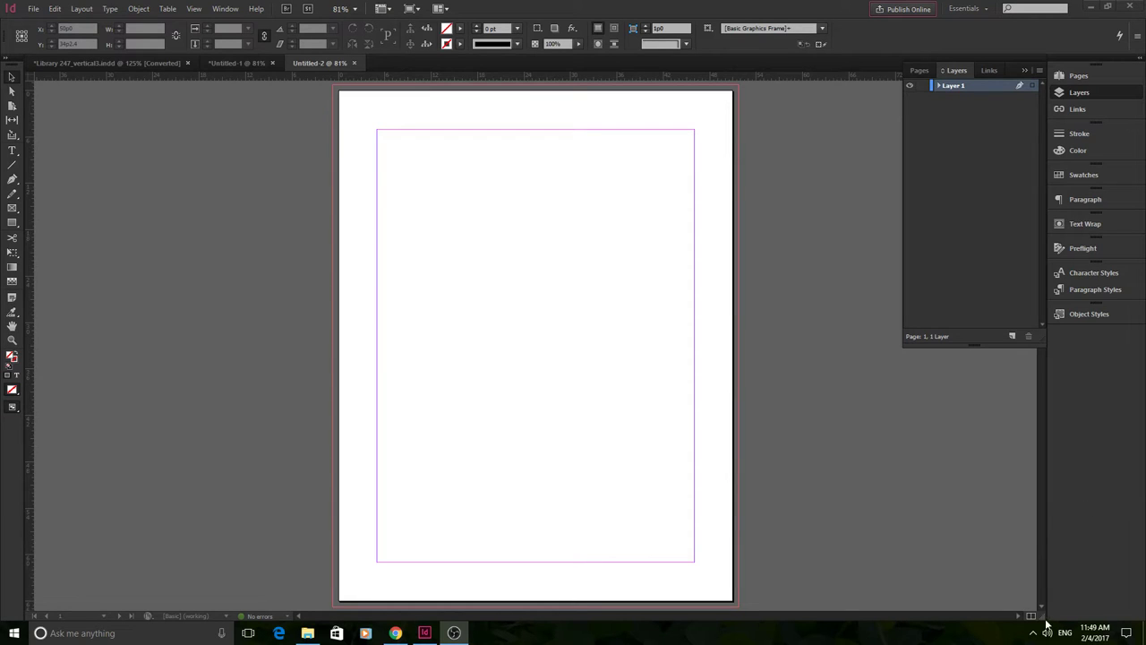
# Start a new document and set its column count to 1.
pyautogui.click(1034, 633)
pyautogui.click(954, 529)
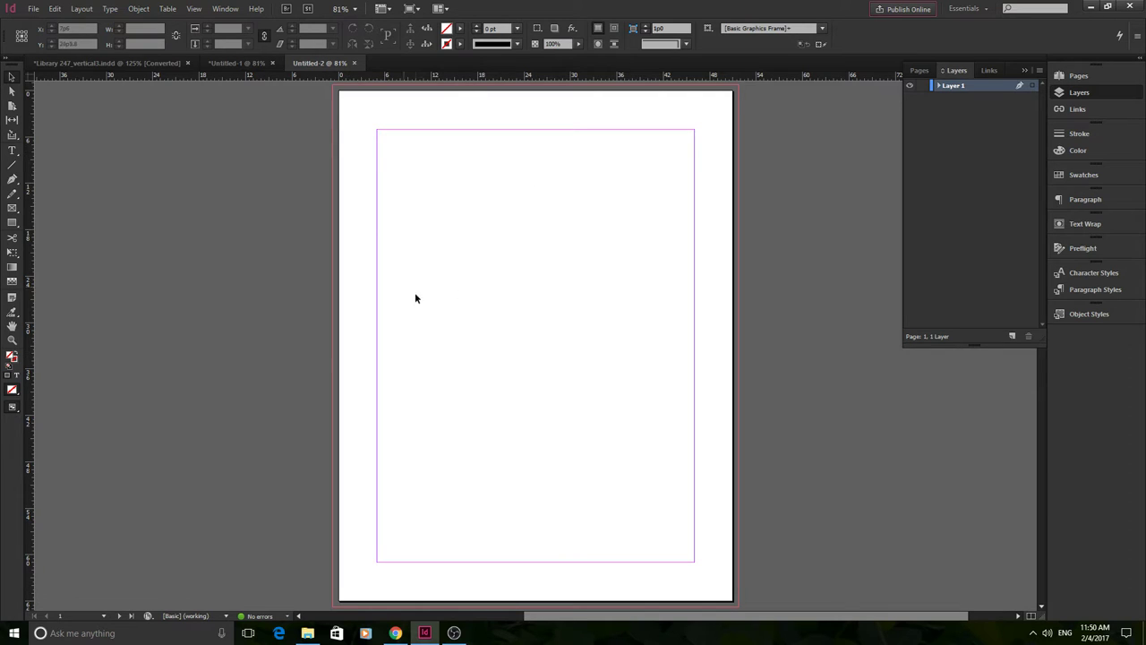
pyautogui.click(32, 10)
pyautogui.moveTo(45, 23)
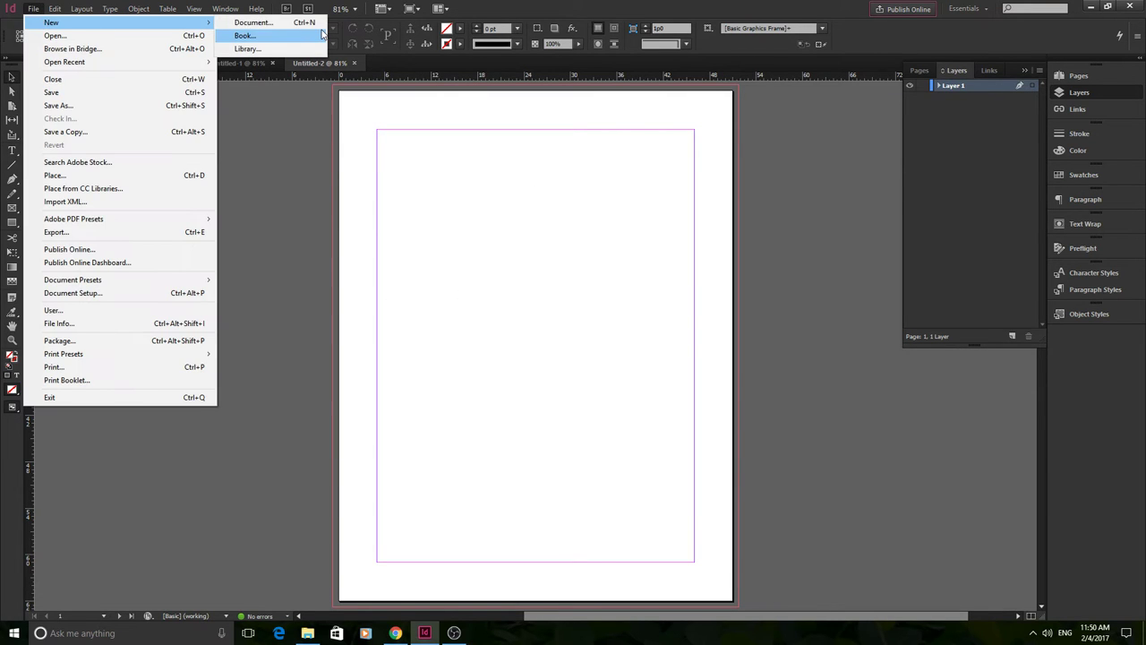
pyautogui.click(303, 24)
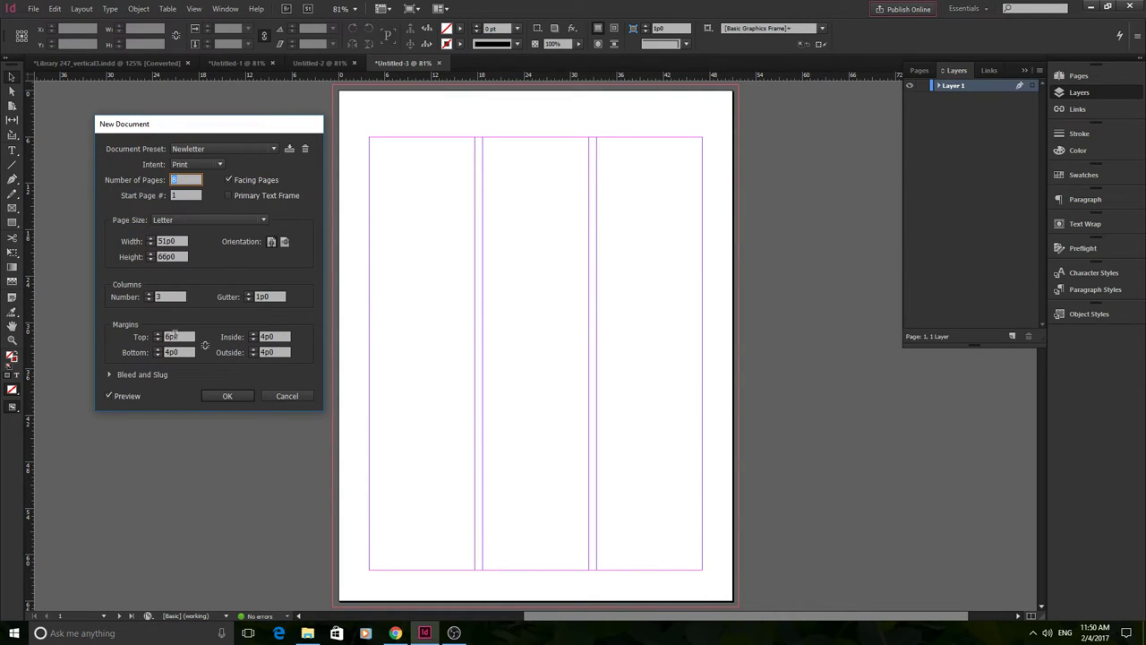
pyautogui.click(149, 300)
pyautogui.click(149, 299)
# Set the top, bottom, inside and outside margins all to 0p0.
pyautogui.doubleClick(193, 336)
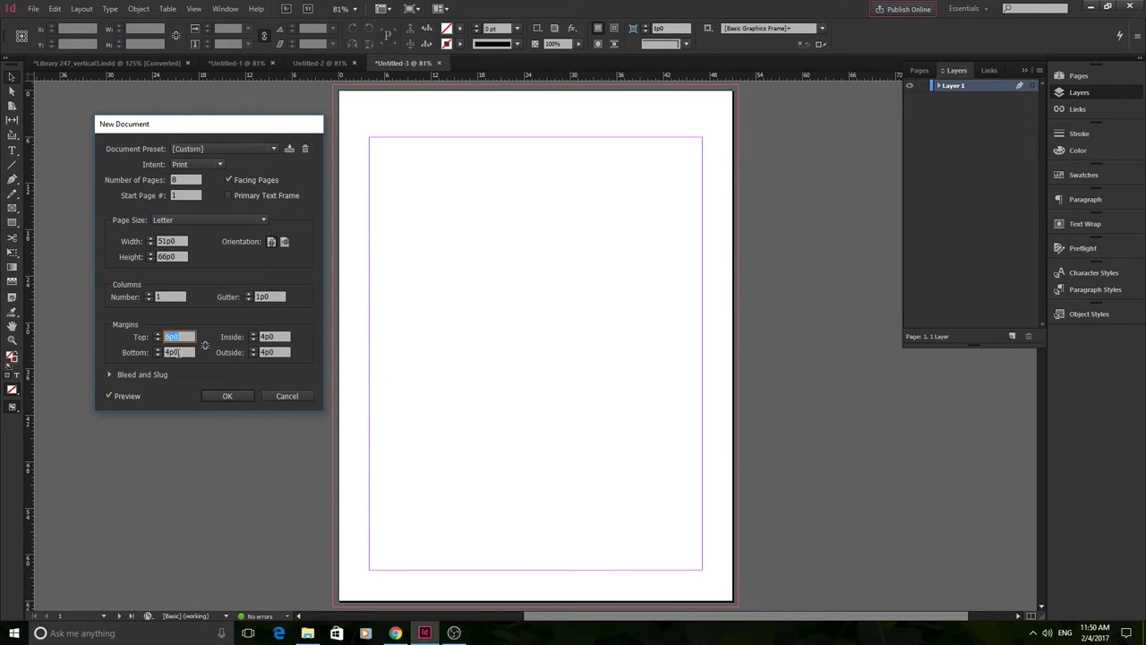
pyautogui.write('0')
pyautogui.press('Tab')
pyautogui.write('0')
pyautogui.press('Tab')
pyautogui.write('0p0')
pyautogui.press('Tab')
pyautogui.write('0')
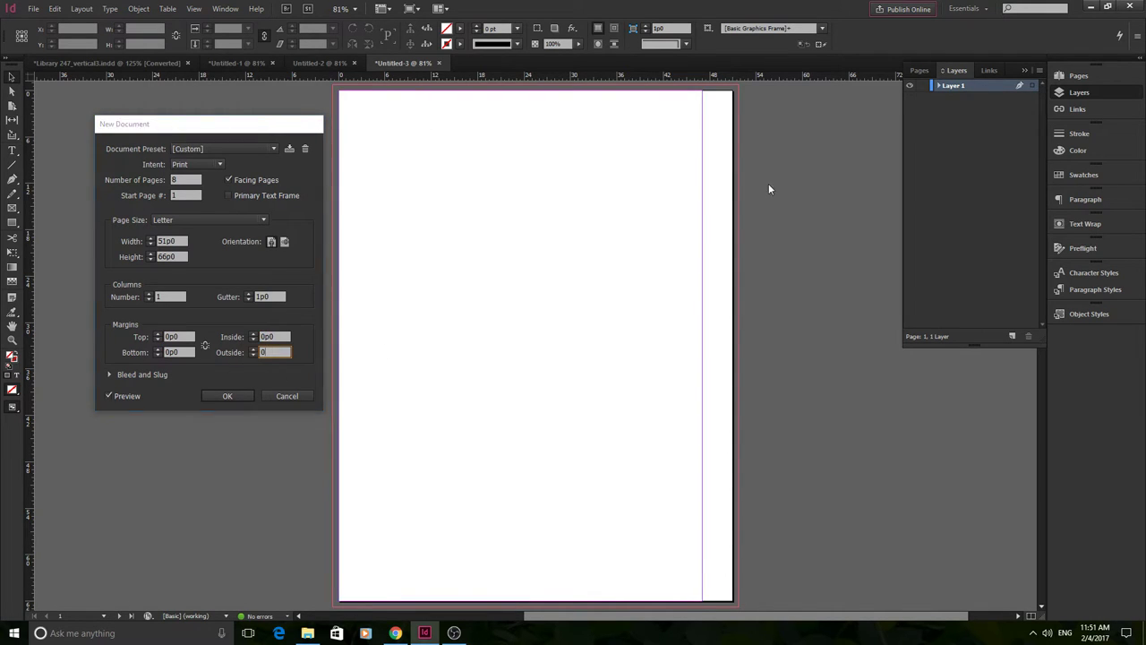
pyautogui.click(189, 333)
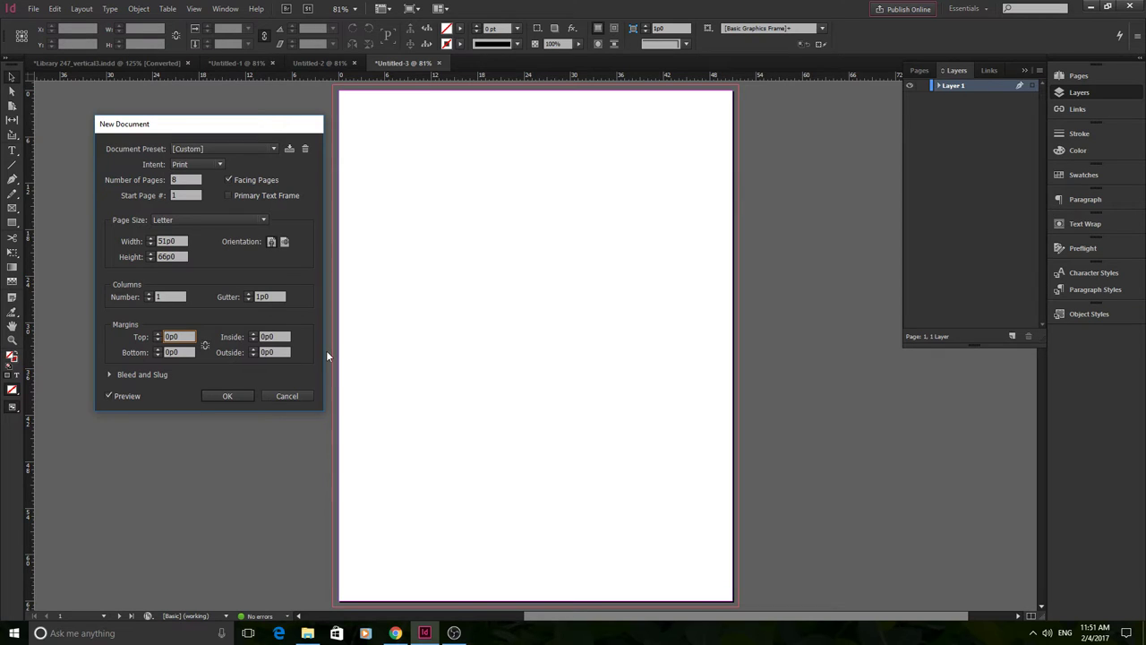
pyautogui.click(283, 351)
pyautogui.click(239, 395)
# Create the document, then add a horizontal guide near 15p9.6 and a vertical guide near 12p6.
pyautogui.click(238, 395)
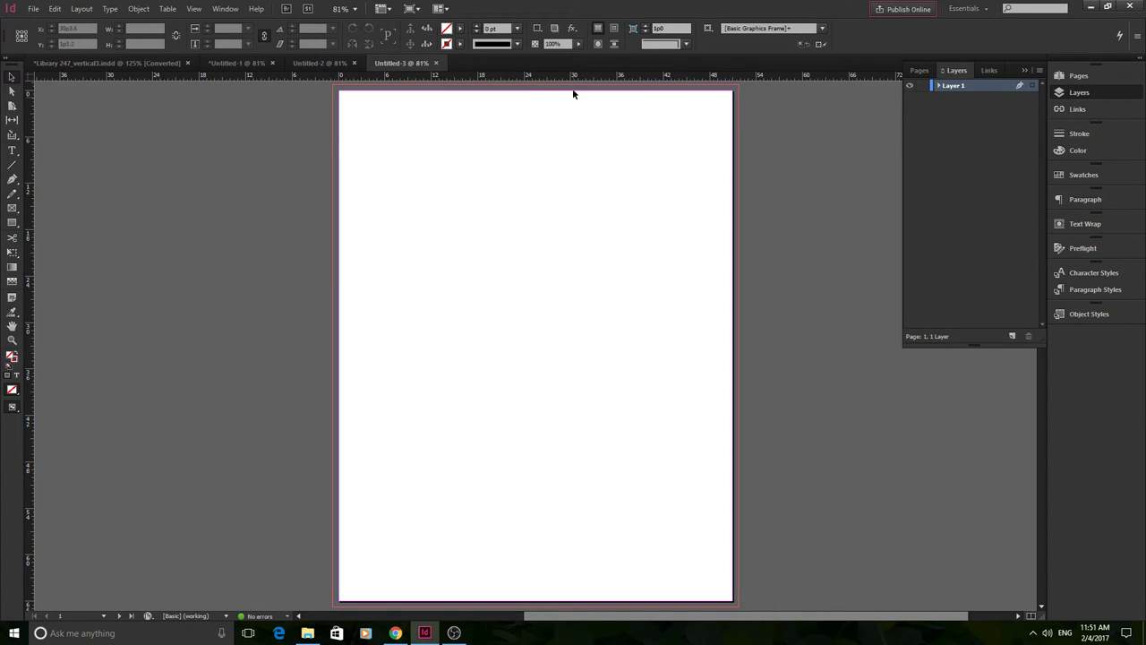
pyautogui.moveTo(571, 77); pyautogui.dragTo(571, 213)
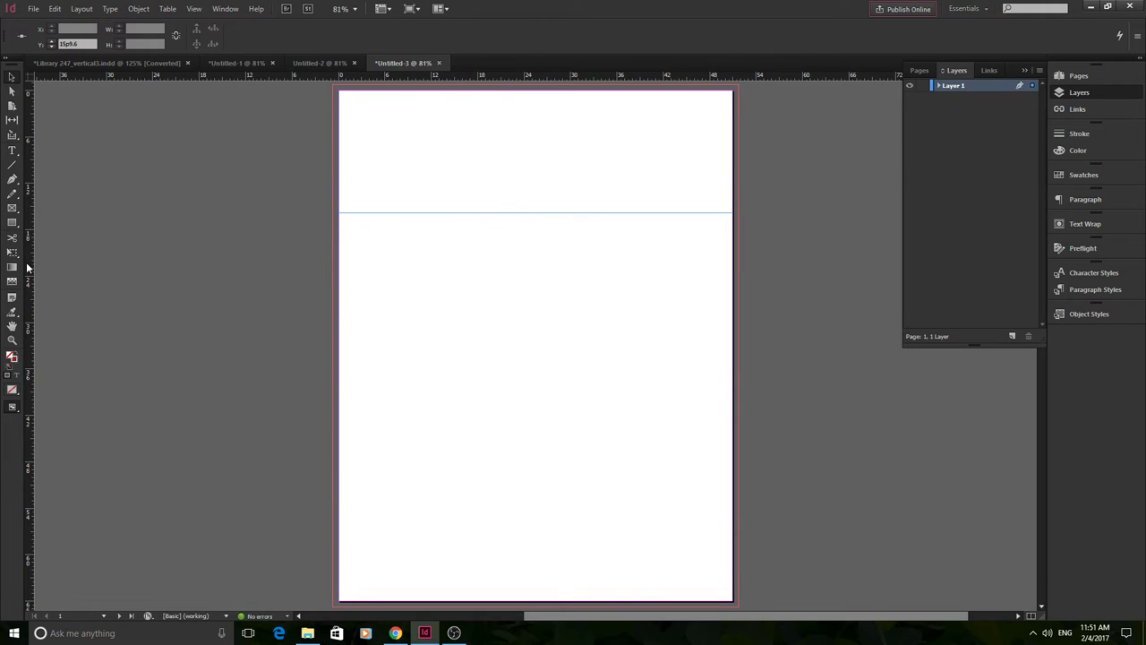
pyautogui.moveTo(29, 268); pyautogui.dragTo(437, 281)
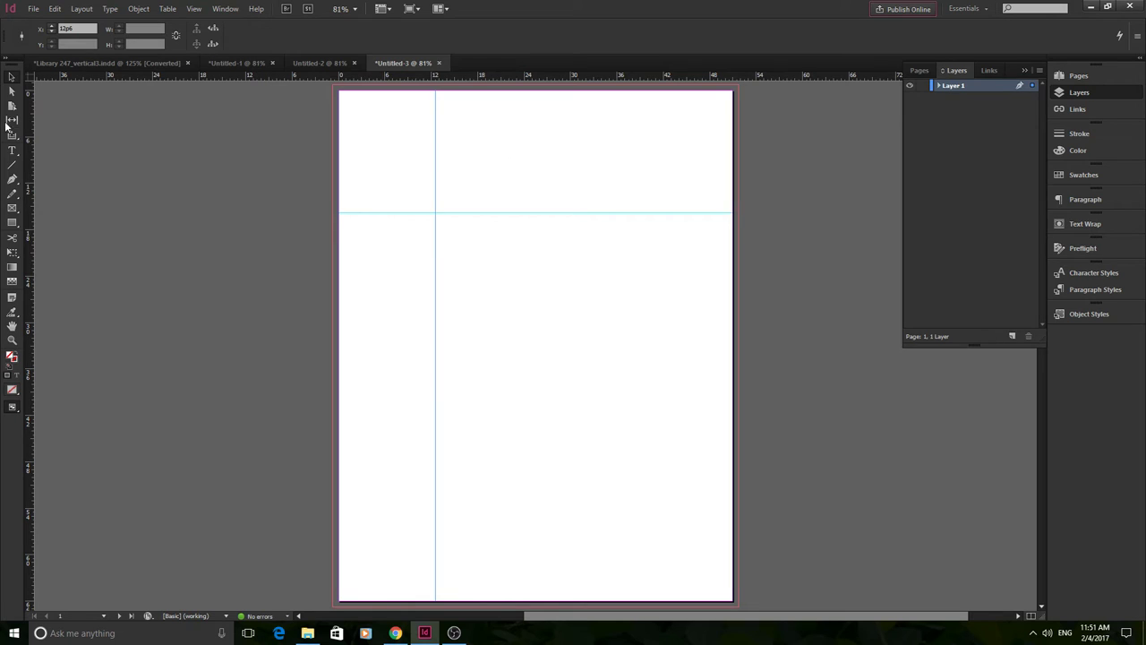
# Draw a text frame reading 'This is text' and shrink it to a single line.
pyautogui.click(11, 151)
pyautogui.moveTo(439, 138); pyautogui.dragTo(628, 198)
pyautogui.write('This is text')
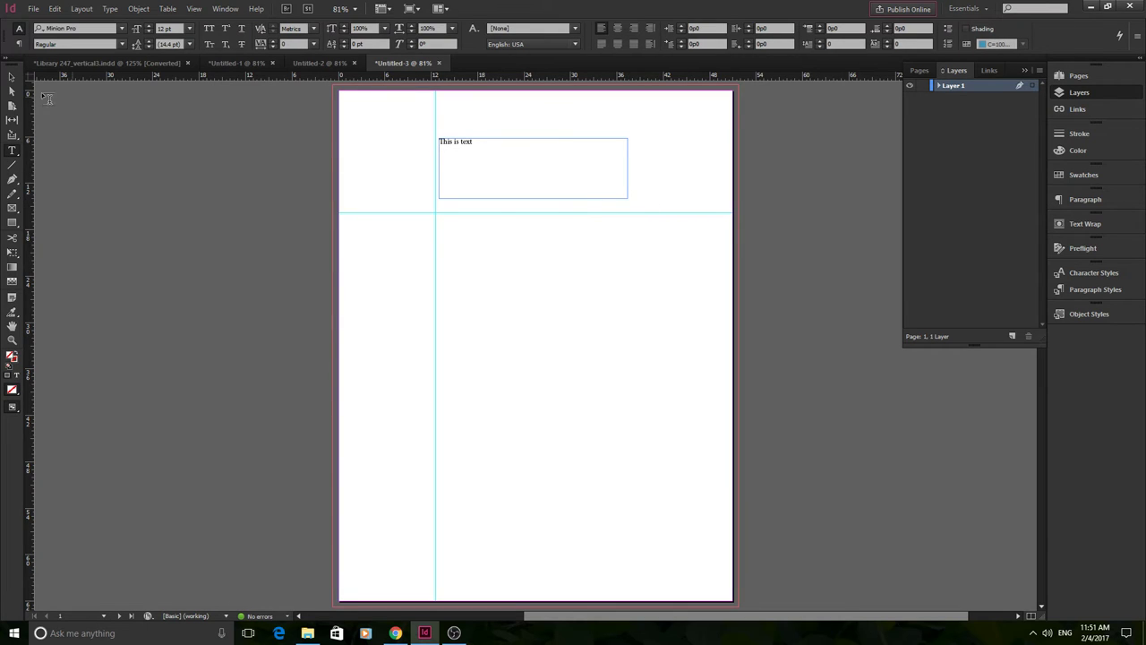
pyautogui.click(12, 76)
pyautogui.click(520, 185)
pyautogui.moveTo(532, 198); pyautogui.dragTo(526, 168)
# Move the horizontal guide up to sit along the text frame's bottom edge.
pyautogui.click(523, 184)
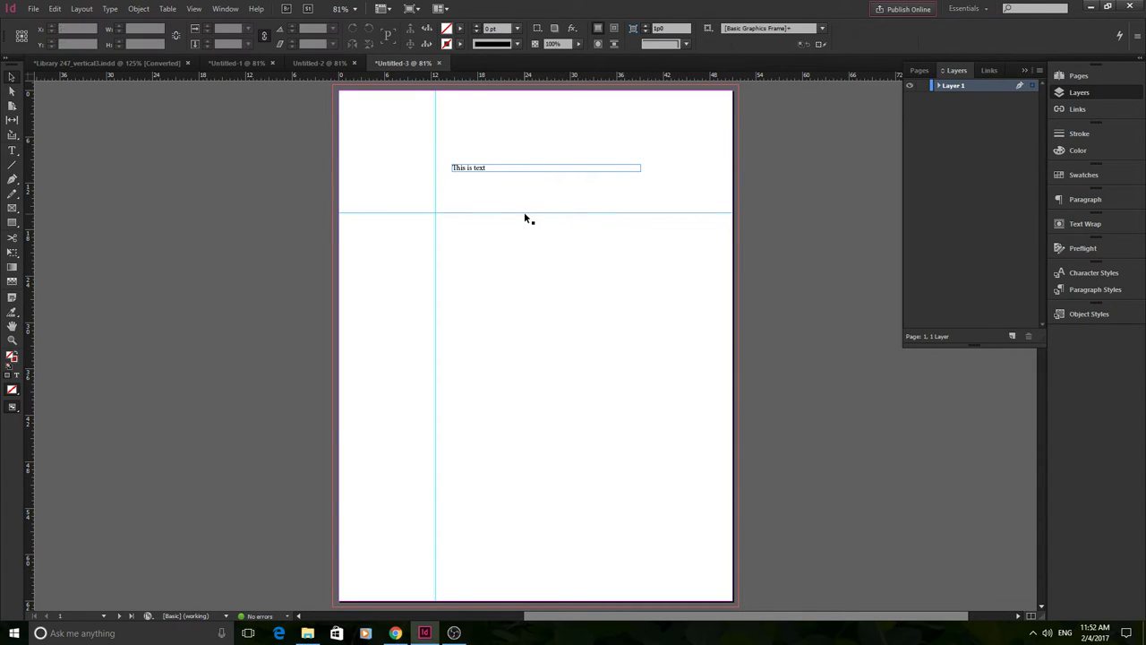
pyautogui.moveTo(524, 212); pyautogui.dragTo(519, 171)
pyautogui.click(385, 181)
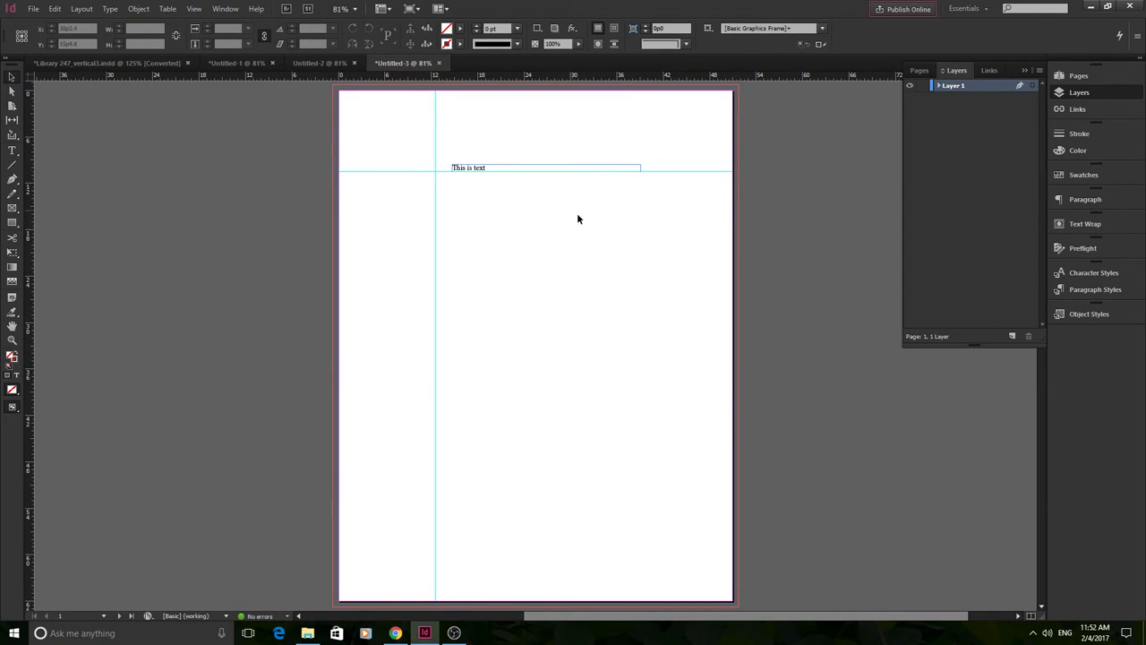
pyautogui.click(639, 166)
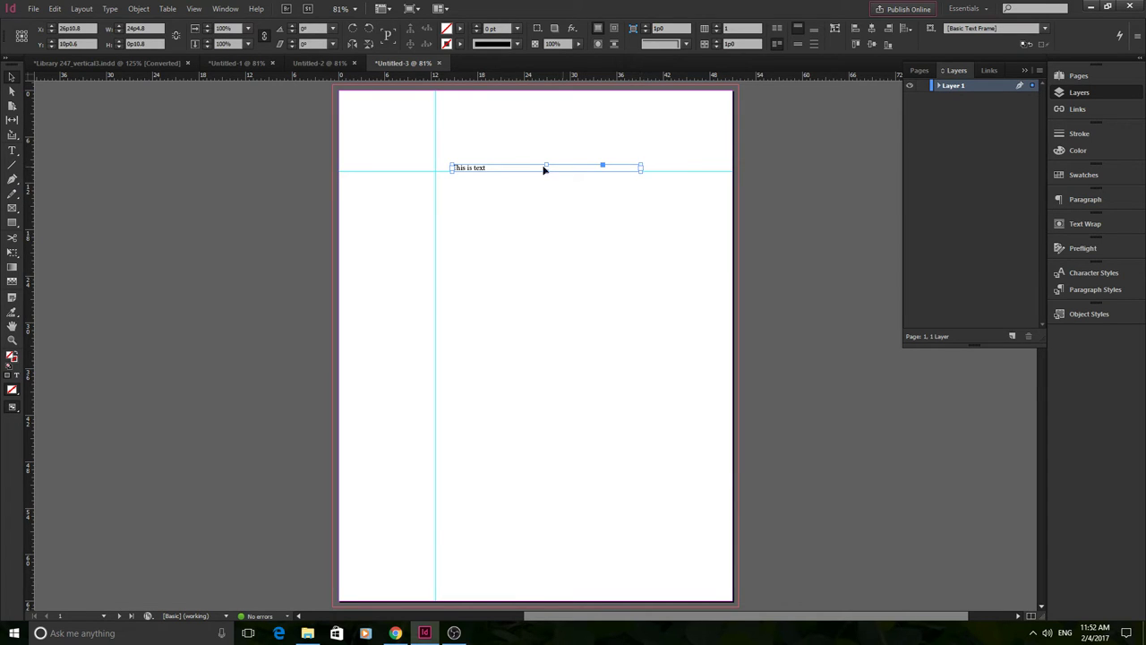
pyautogui.click(528, 205)
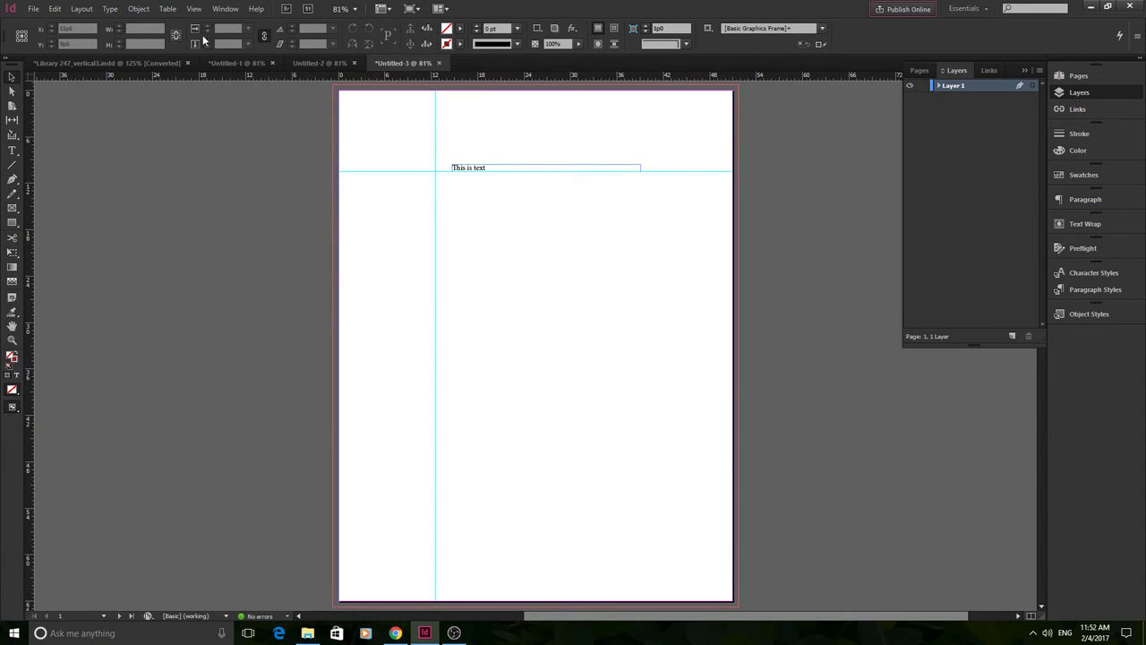
# Marquee-select the horizontal and vertical ruler guides and delete them.
pyautogui.click(193, 8)
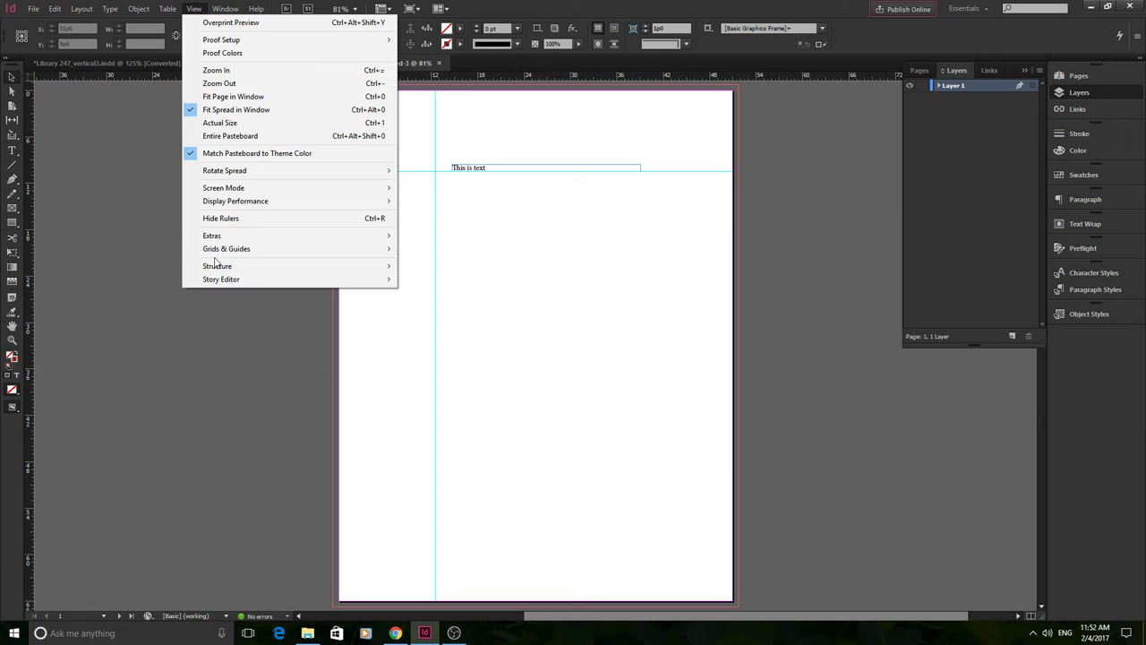
pyautogui.moveTo(251, 248)
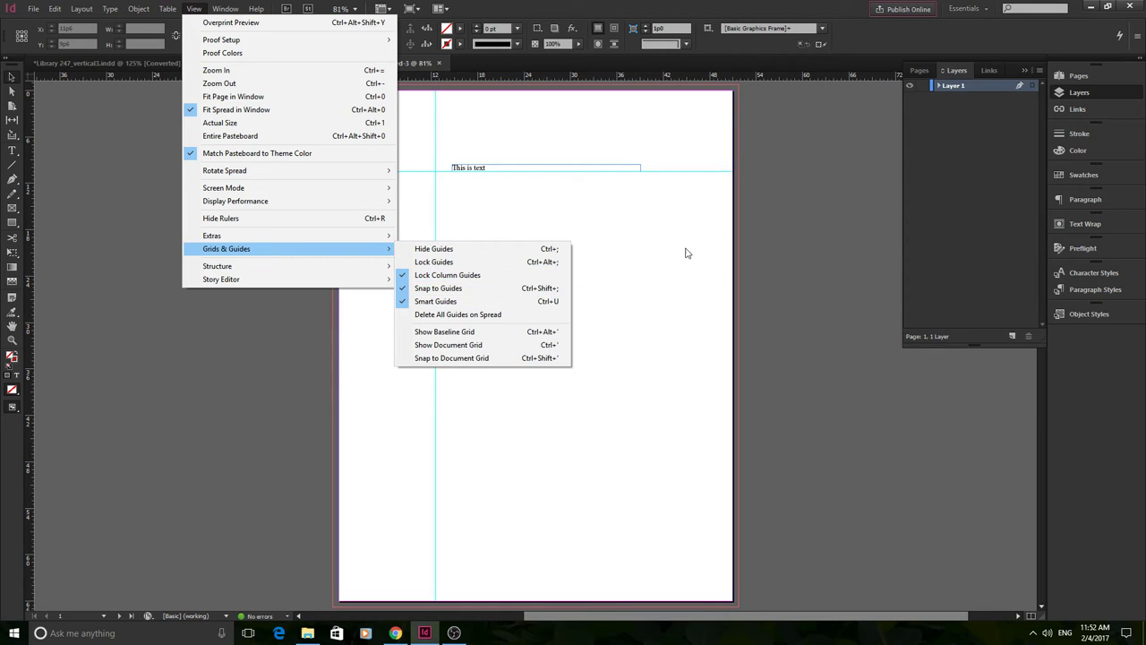
pyautogui.click(648, 224)
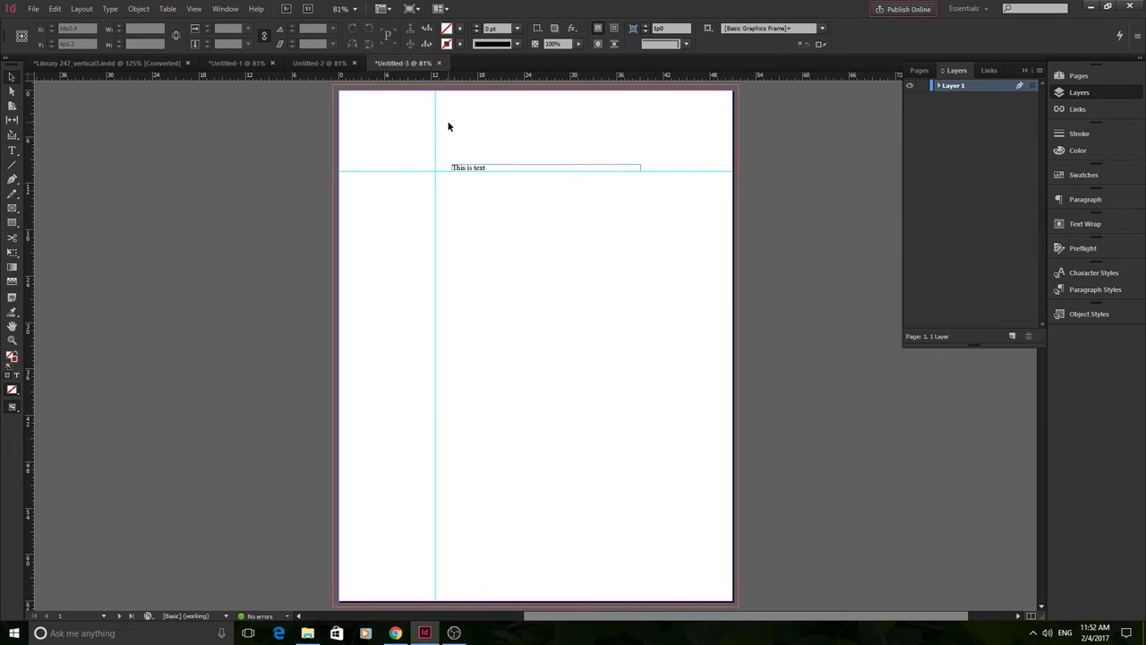
pyautogui.moveTo(448, 126); pyautogui.dragTo(364, 202)
pyautogui.press('Delete')
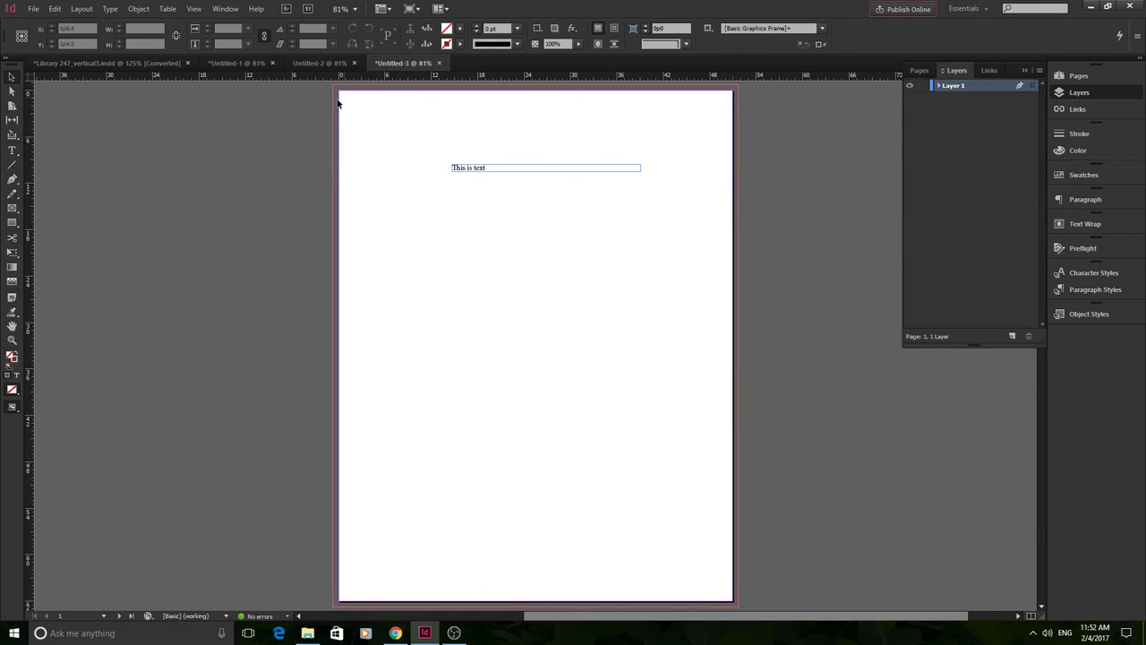
pyautogui.click(143, 8)
pyautogui.moveTo(115, 8)
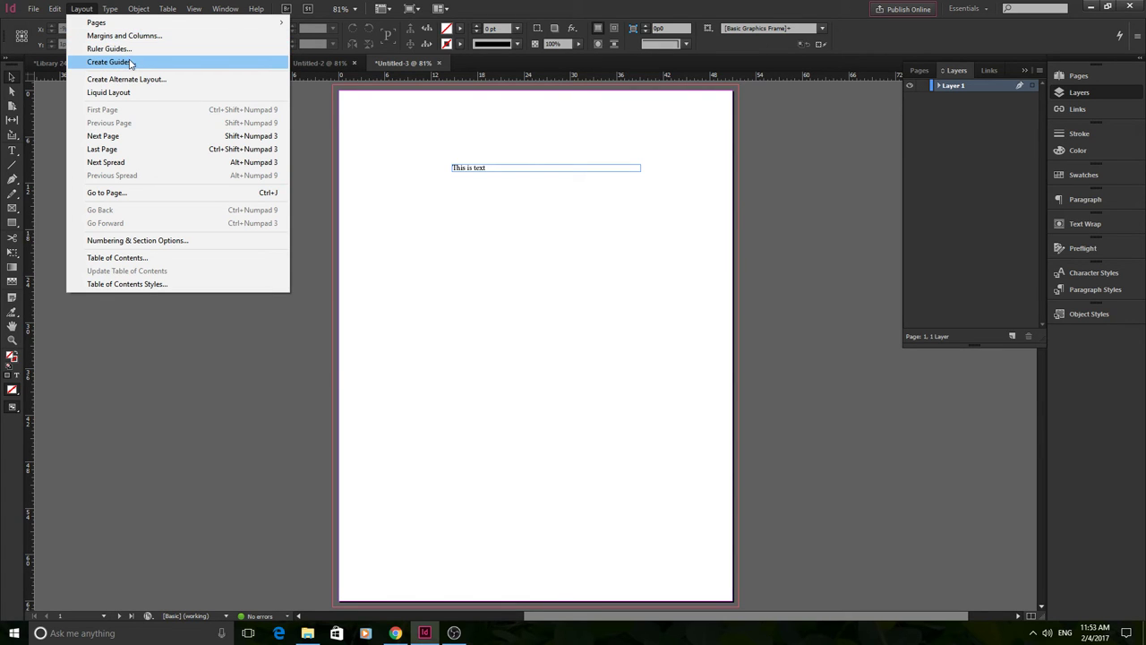
# Create a guide grid of 4 rows and 4 columns with 1p0 gutters, fitted to the page.
pyautogui.click(131, 63)
pyautogui.moveTo(217, 151); pyautogui.dragTo(156, 137)
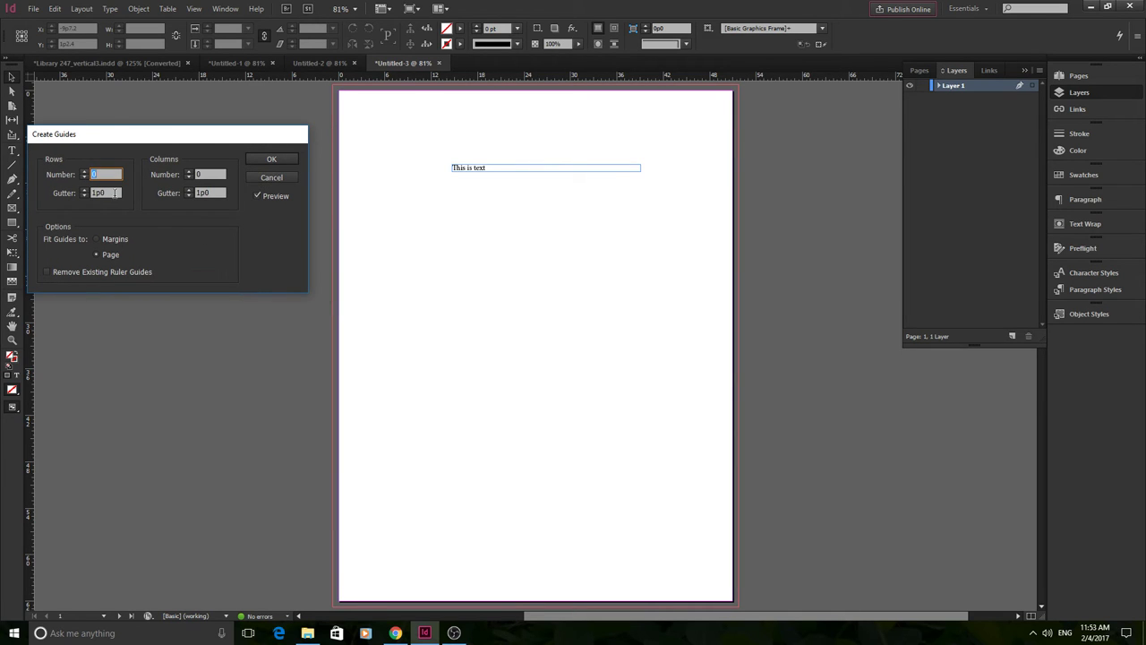
pyautogui.click(83, 171)
pyautogui.click(83, 172)
pyautogui.click(83, 172)
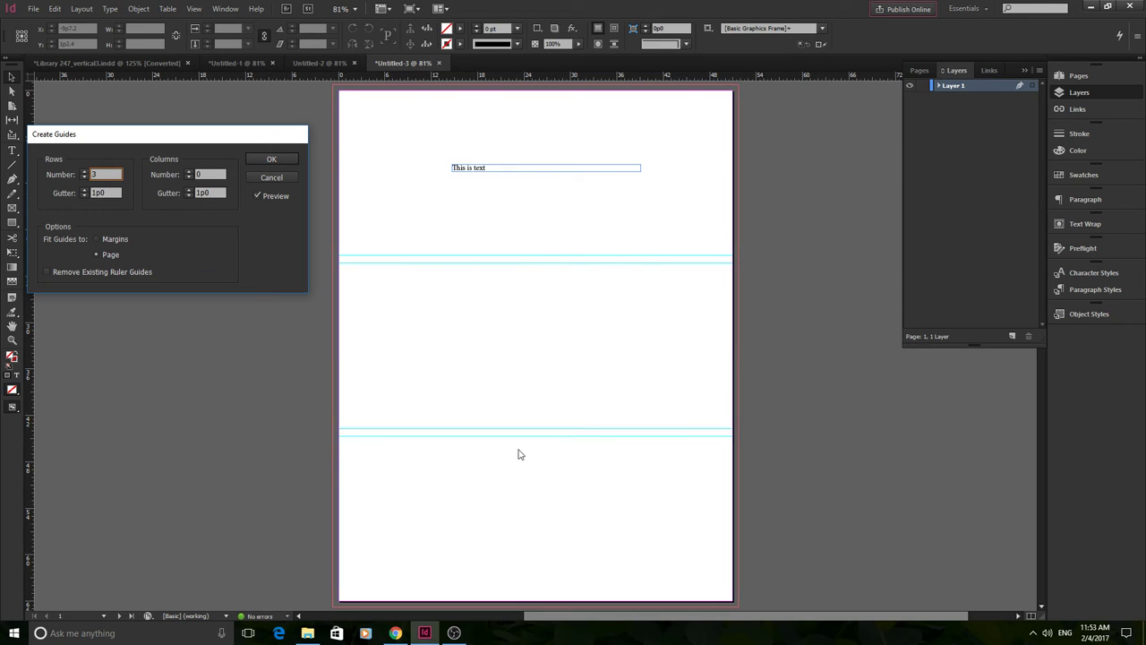
pyautogui.click(188, 172)
pyautogui.click(188, 172)
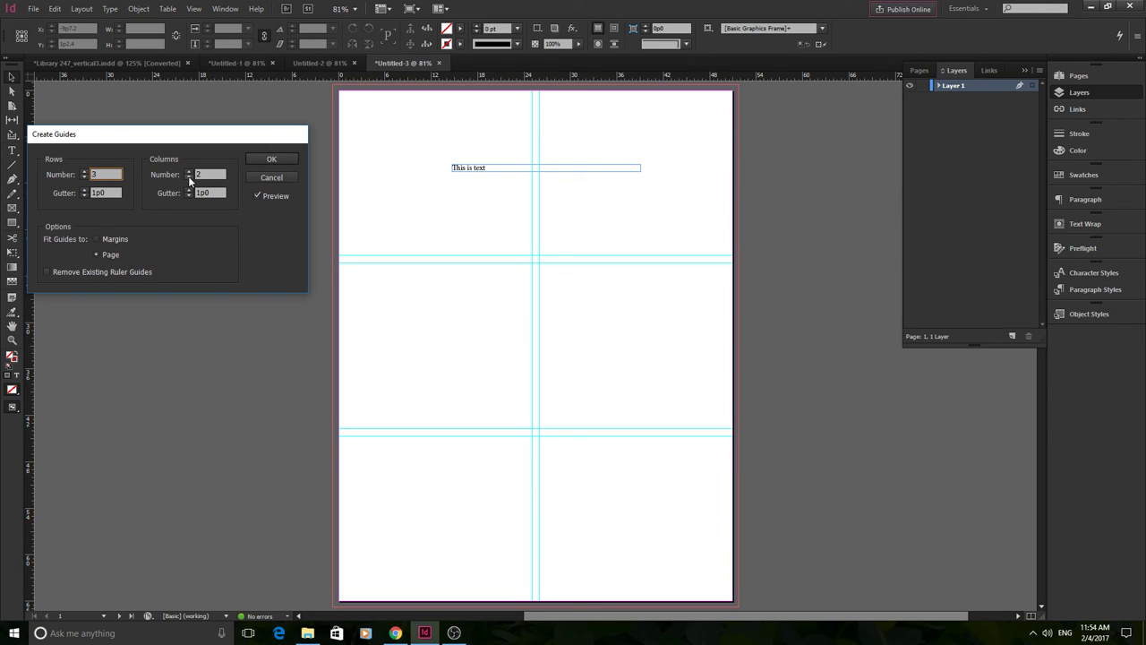
pyautogui.click(83, 172)
pyautogui.click(83, 172)
pyautogui.click(82, 172)
pyautogui.click(84, 177)
pyautogui.click(84, 177)
pyautogui.click(188, 172)
pyautogui.click(188, 172)
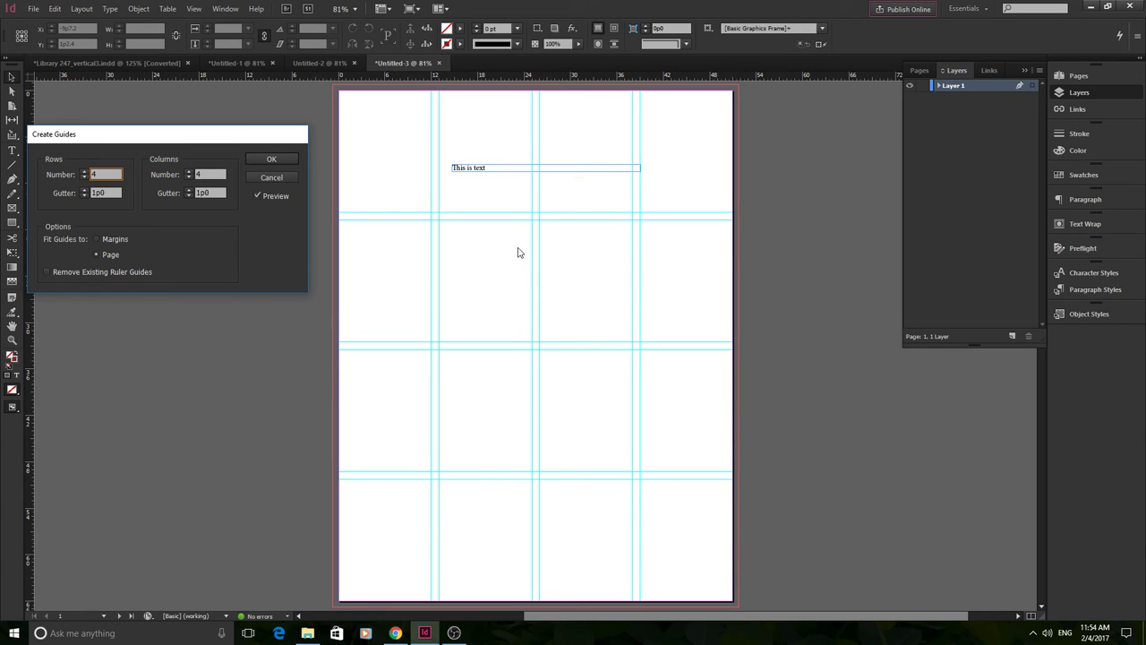
pyautogui.click(288, 159)
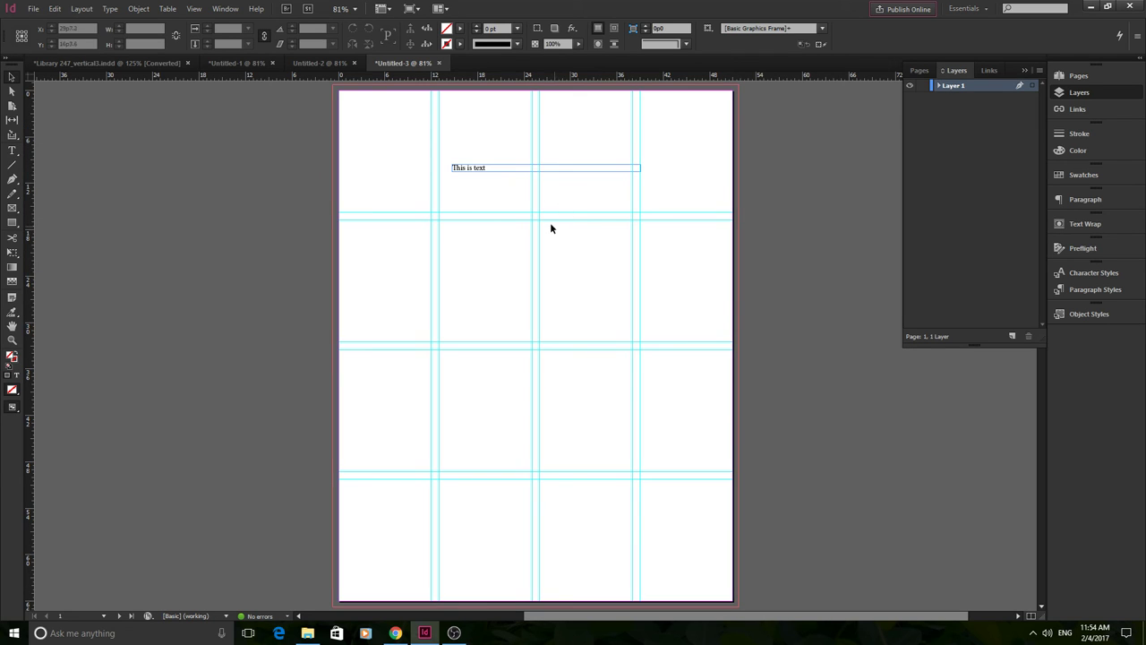
# Move the 'This is text' frame down so its bottom snaps to the first horizontal grid guide.
pyautogui.moveTo(582, 212); pyautogui.dragTo(581, 193)
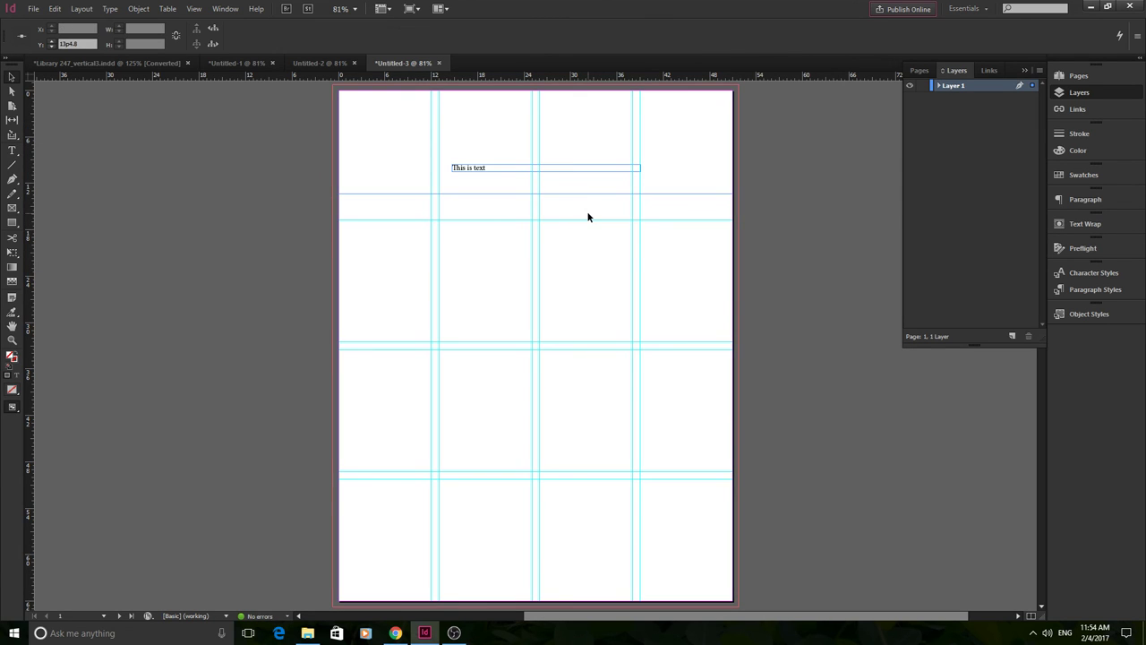
pyautogui.hotkey('ctrl', 'z')
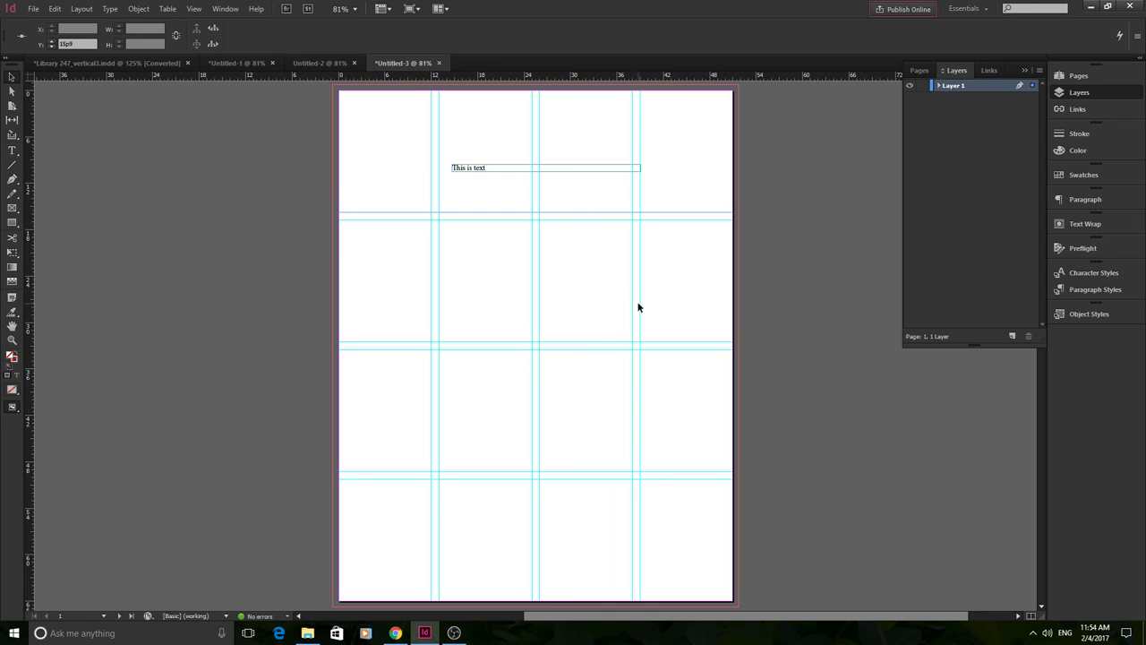
pyautogui.click(717, 193)
pyautogui.moveTo(611, 76); pyautogui.dragTo(616, 141)
pyautogui.press('Delete')
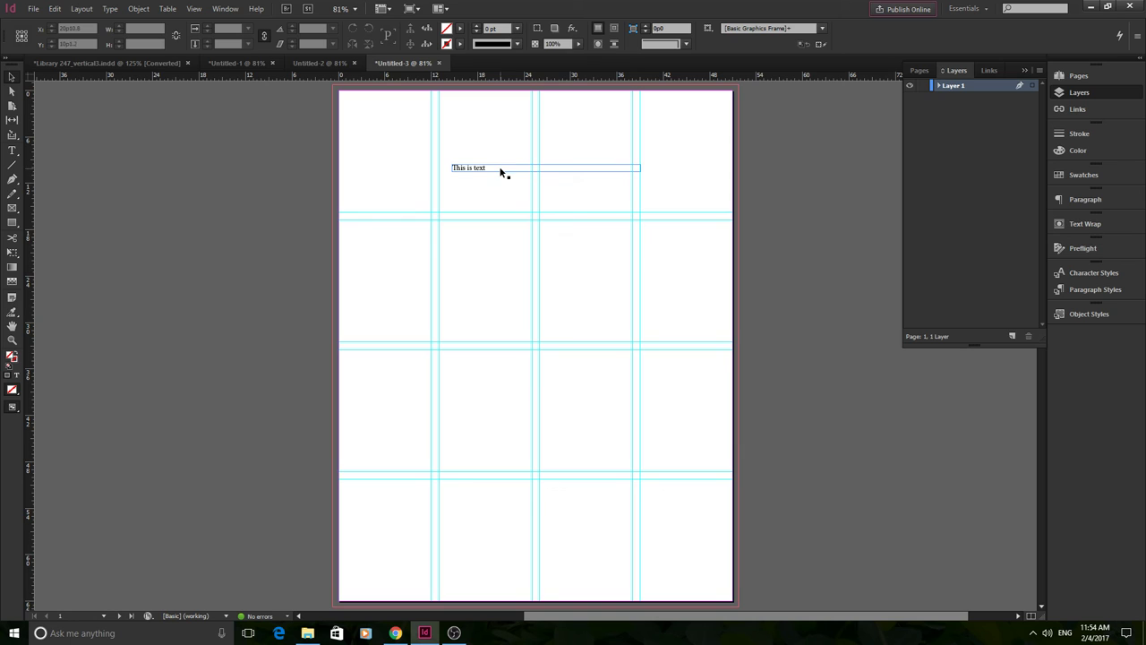
pyautogui.moveTo(501, 171); pyautogui.dragTo(487, 212)
pyautogui.click(480, 260)
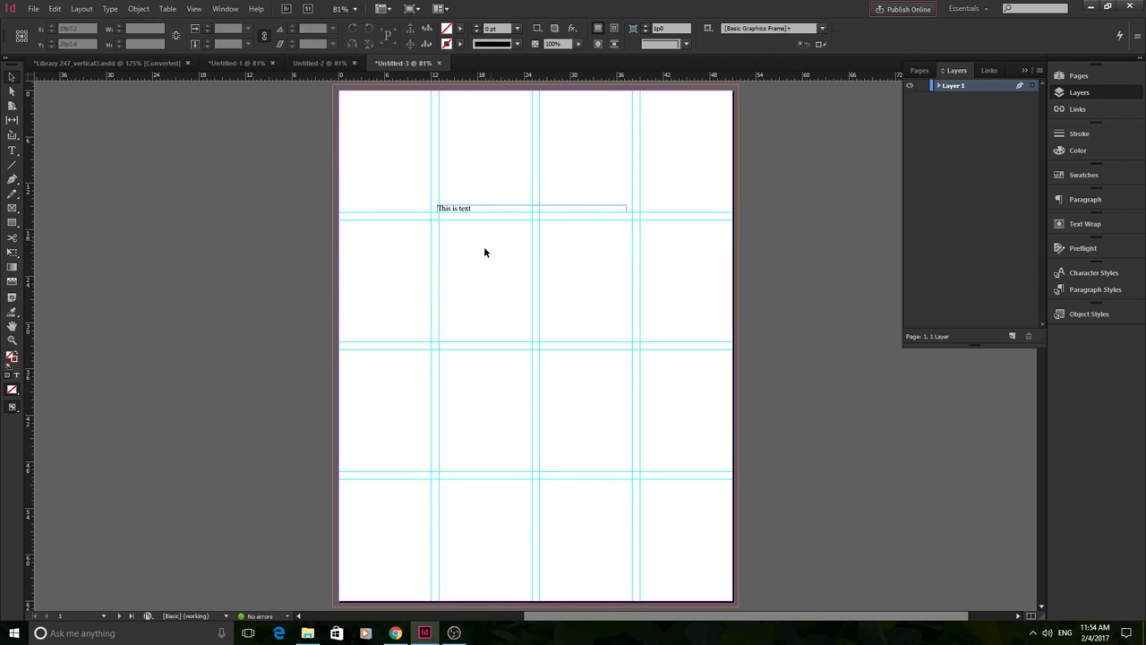